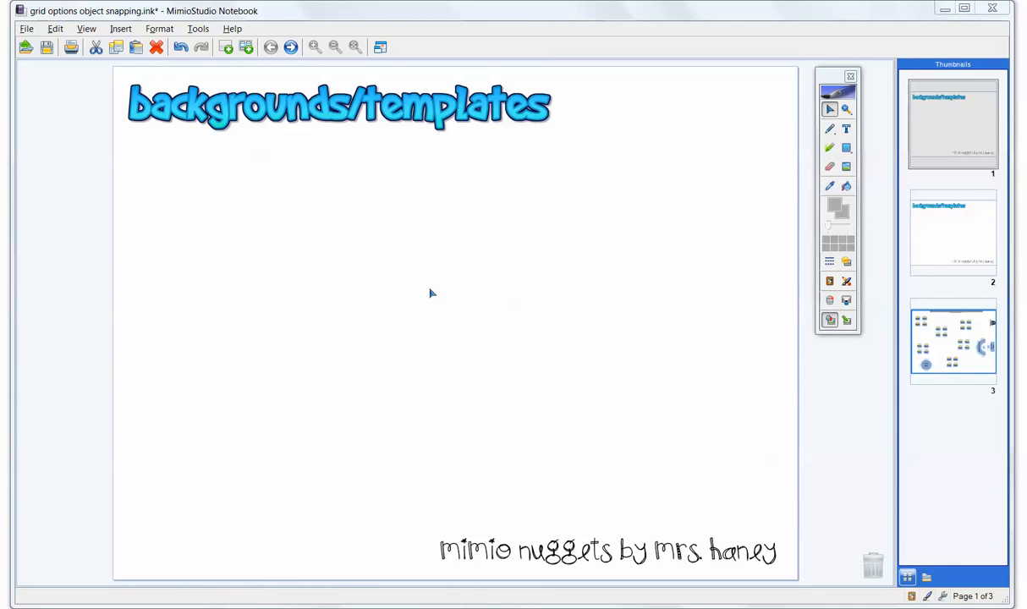
# Open the first page's background settings and examine the background source, placement mode, apply-to and new-page options
pyautogui.rightClick(429, 293)
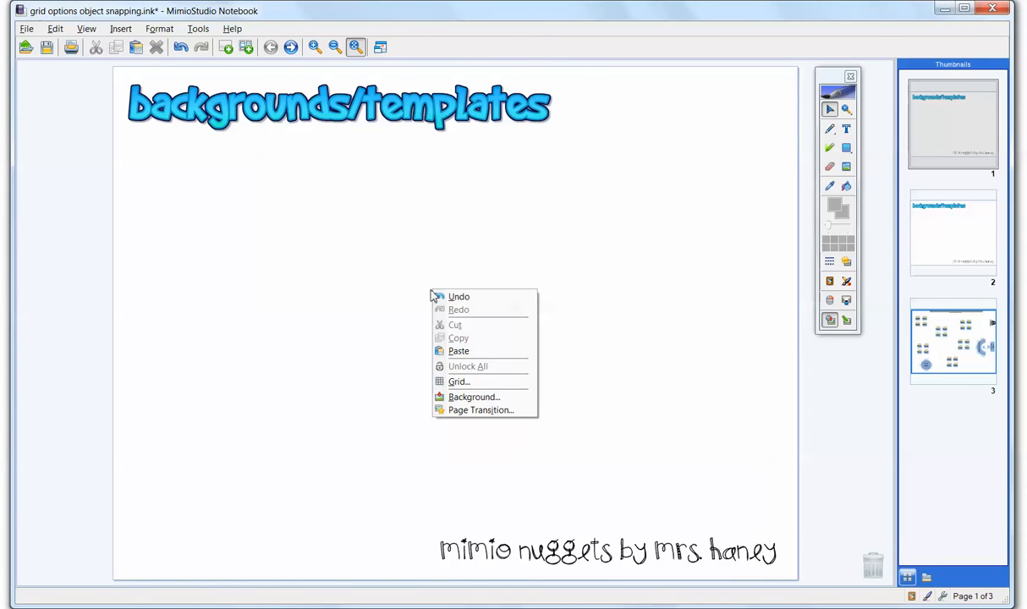
pyautogui.rightClick(423, 226)
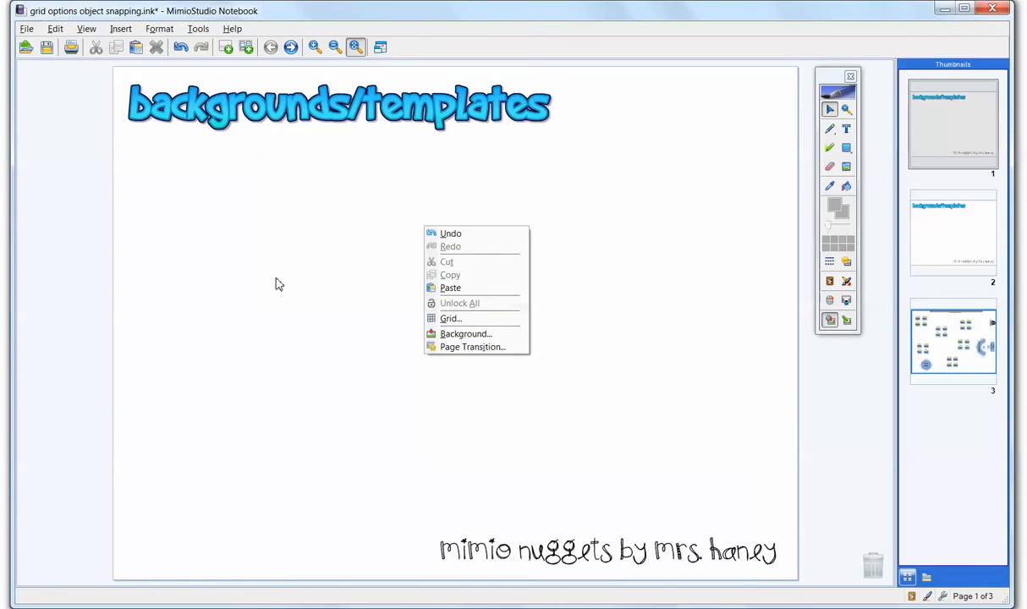
pyautogui.click(457, 335)
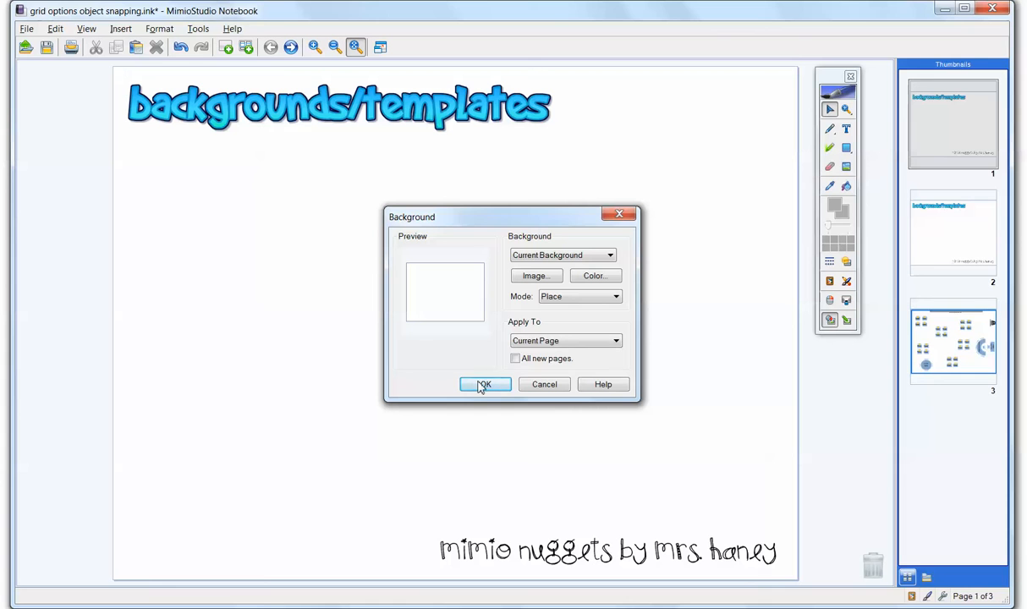
pyautogui.click(516, 253)
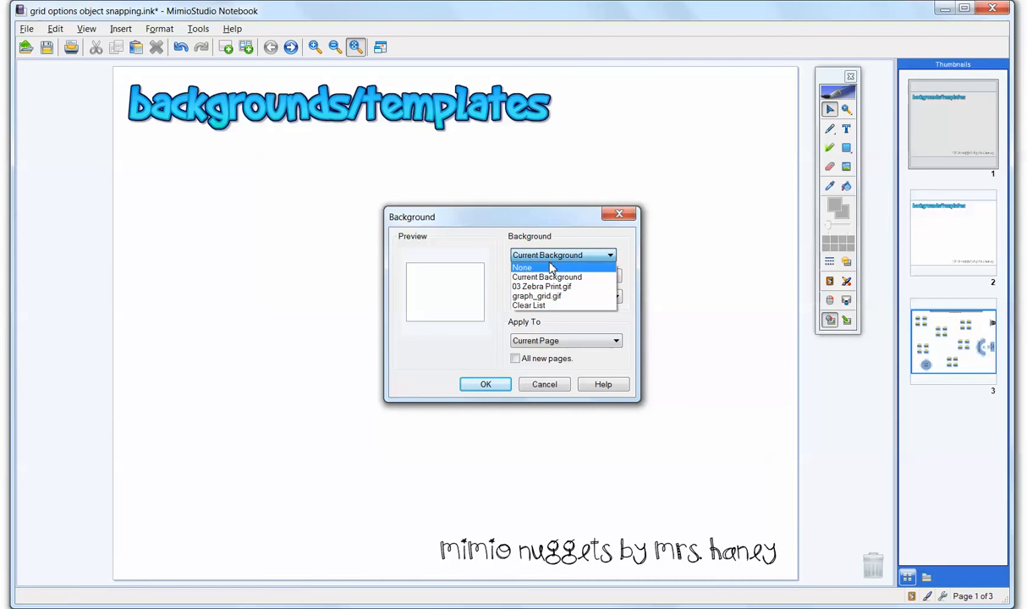
pyautogui.click(550, 256)
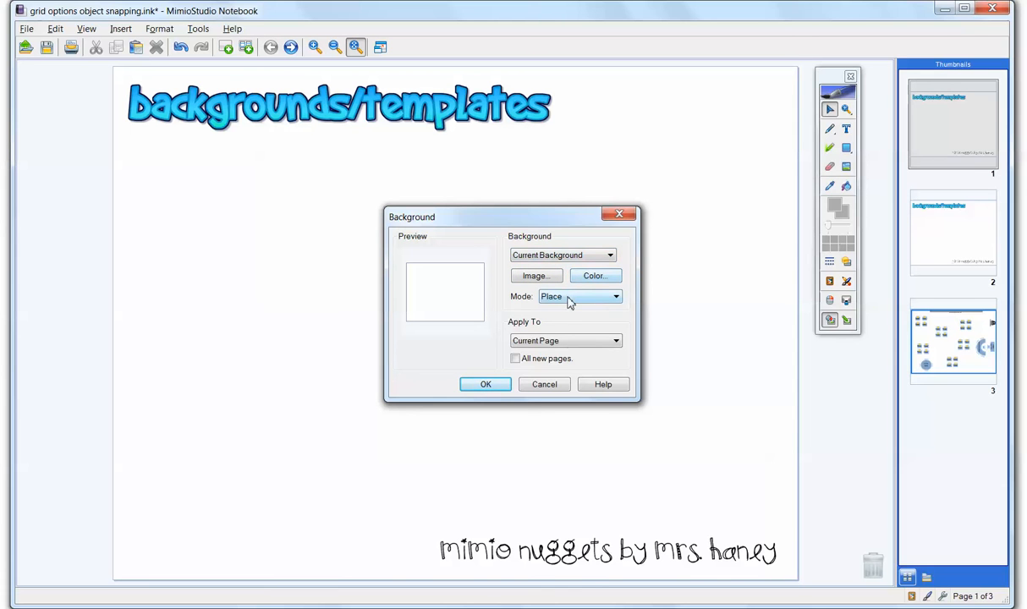
pyautogui.click(553, 297)
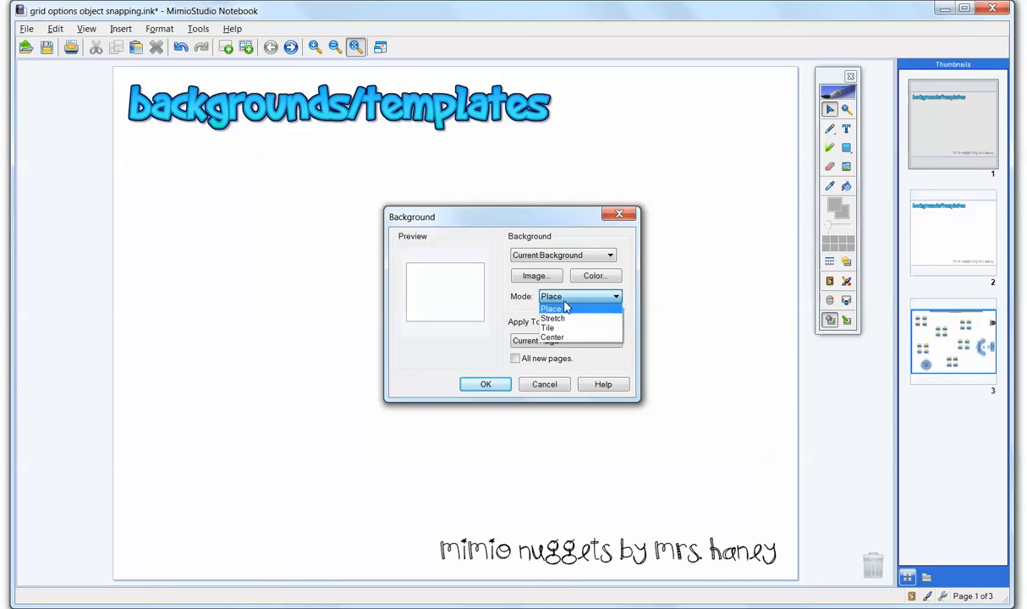
pyautogui.click(555, 310)
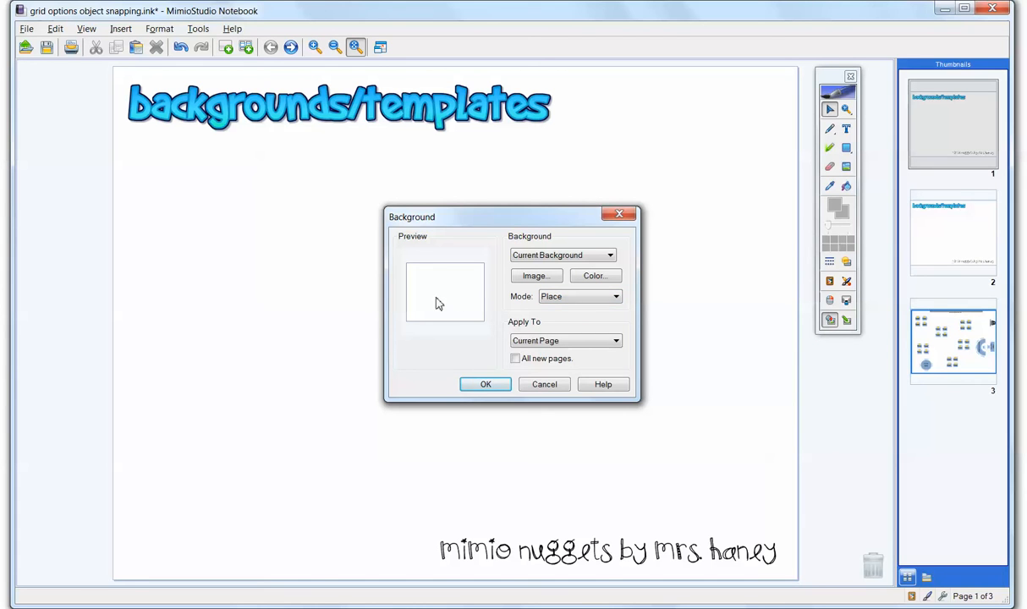
pyautogui.click(545, 340)
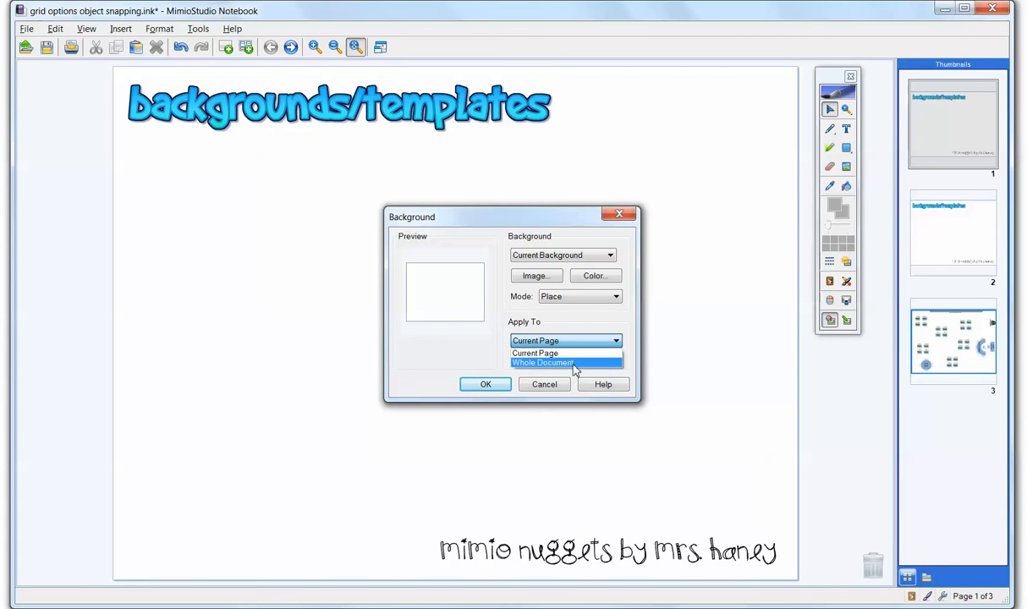
pyautogui.click(540, 353)
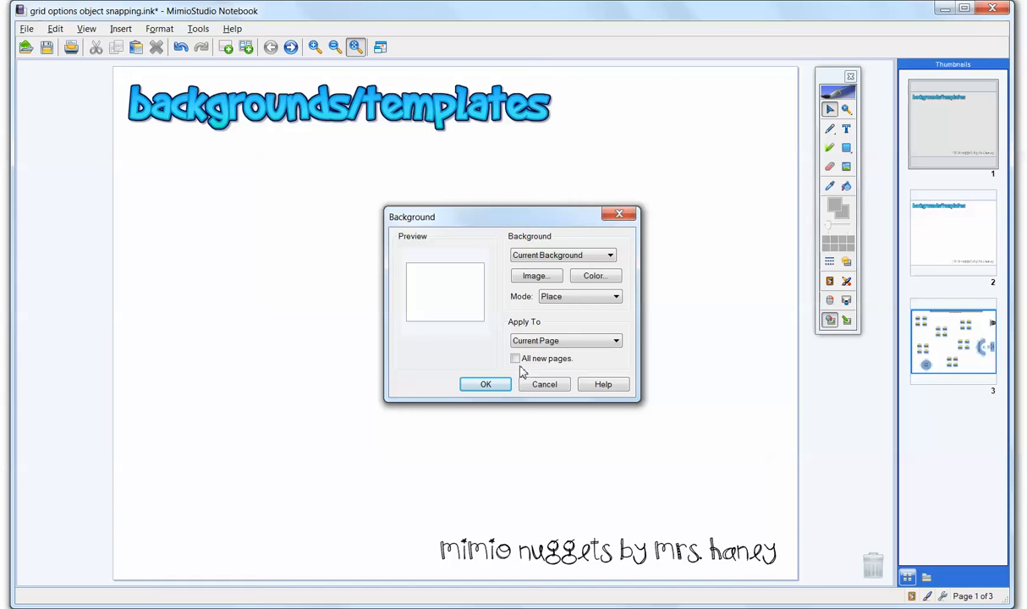
pyautogui.click(515, 359)
pyautogui.click(516, 359)
# Set the current page's background to the solid cyan custom color and apply it
pyautogui.click(591, 278)
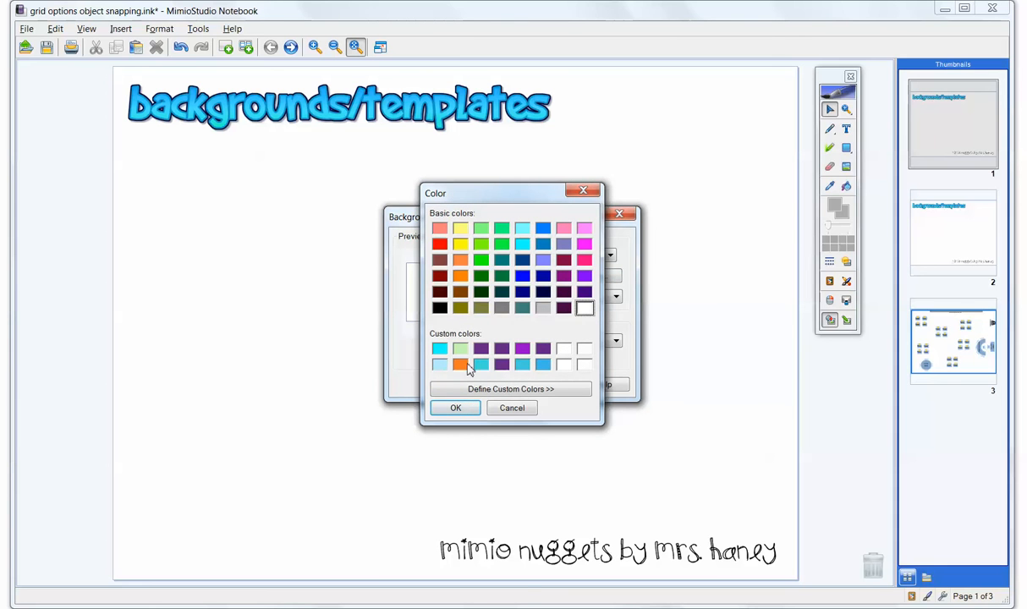
pyautogui.click(490, 391)
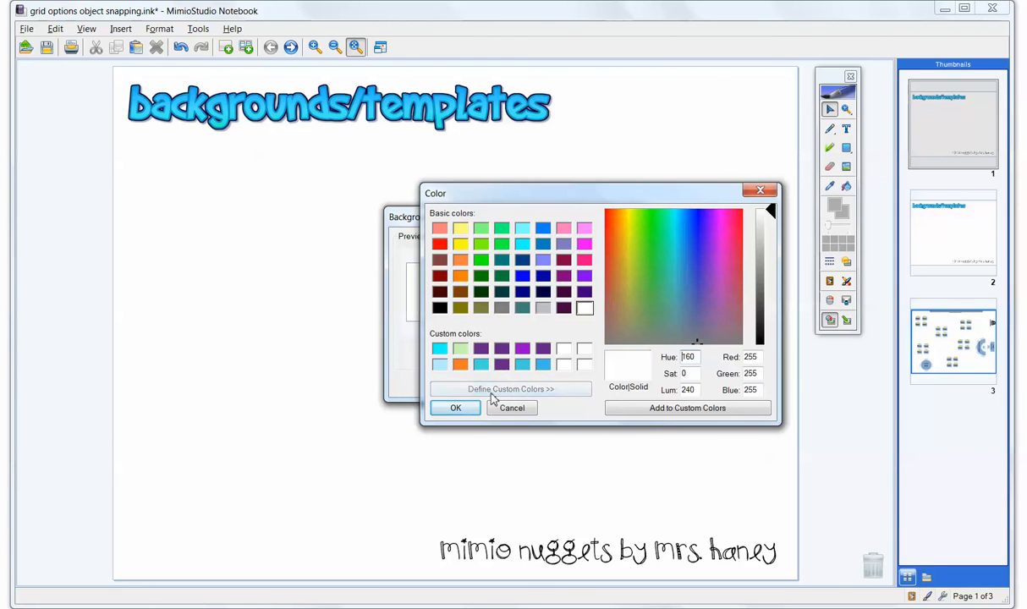
pyautogui.click(440, 351)
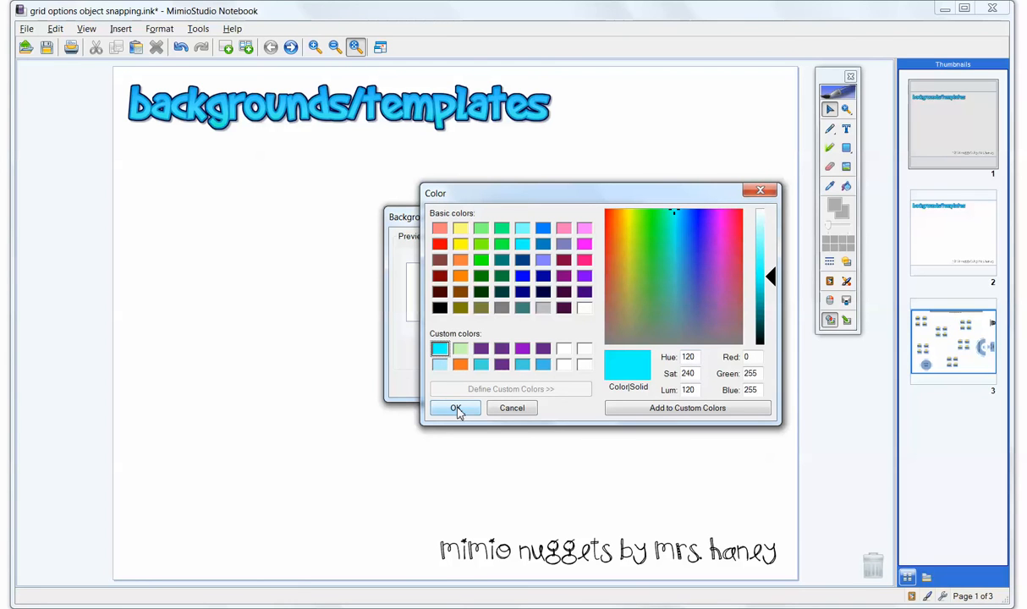
pyautogui.click(455, 409)
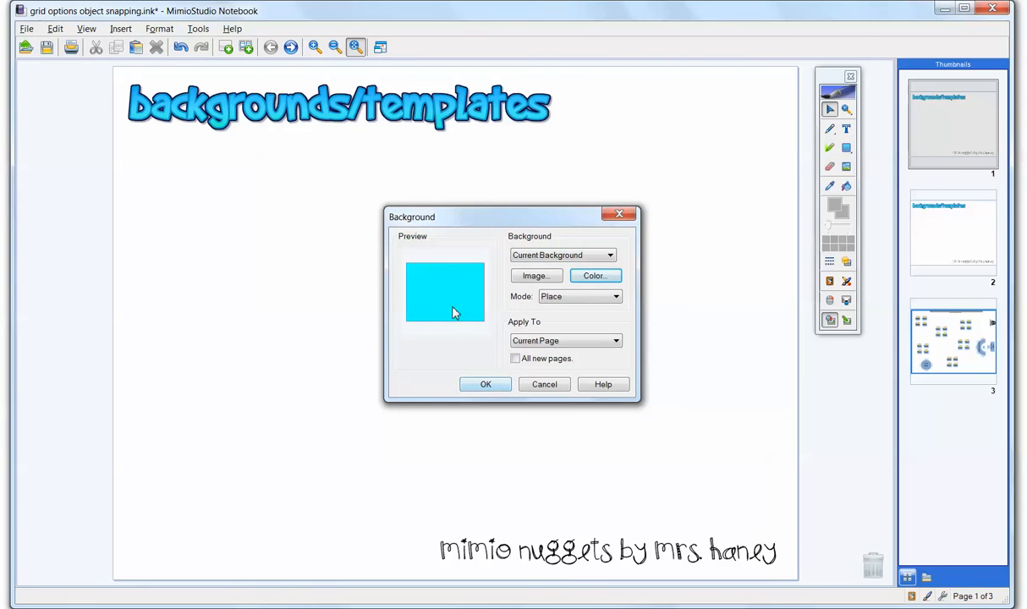
pyautogui.click(484, 384)
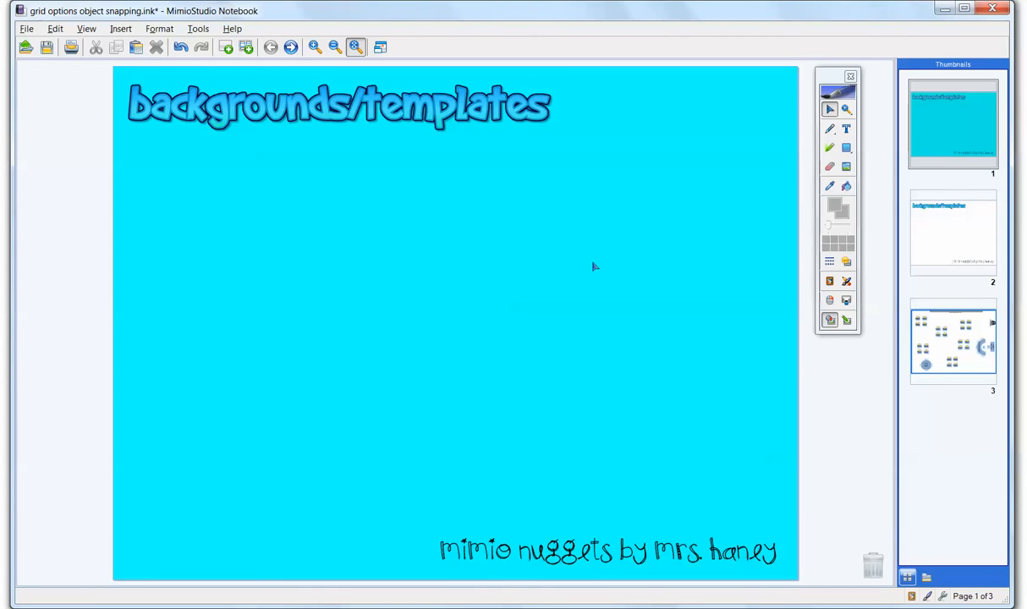
# Load website.jpg from the Desktop as the background image for page 2
pyautogui.click(955, 247)
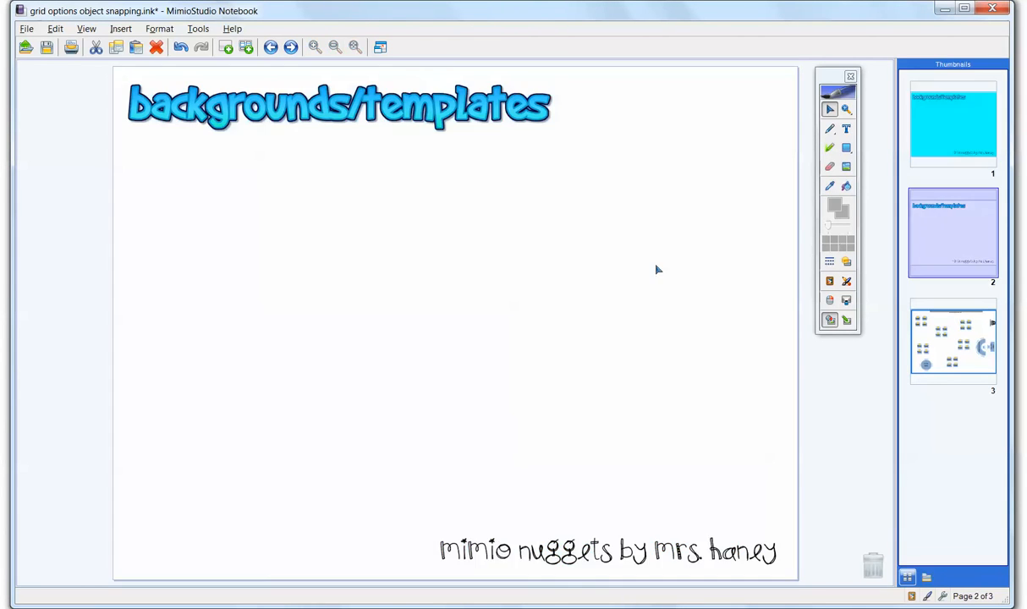
pyautogui.rightClick(414, 252)
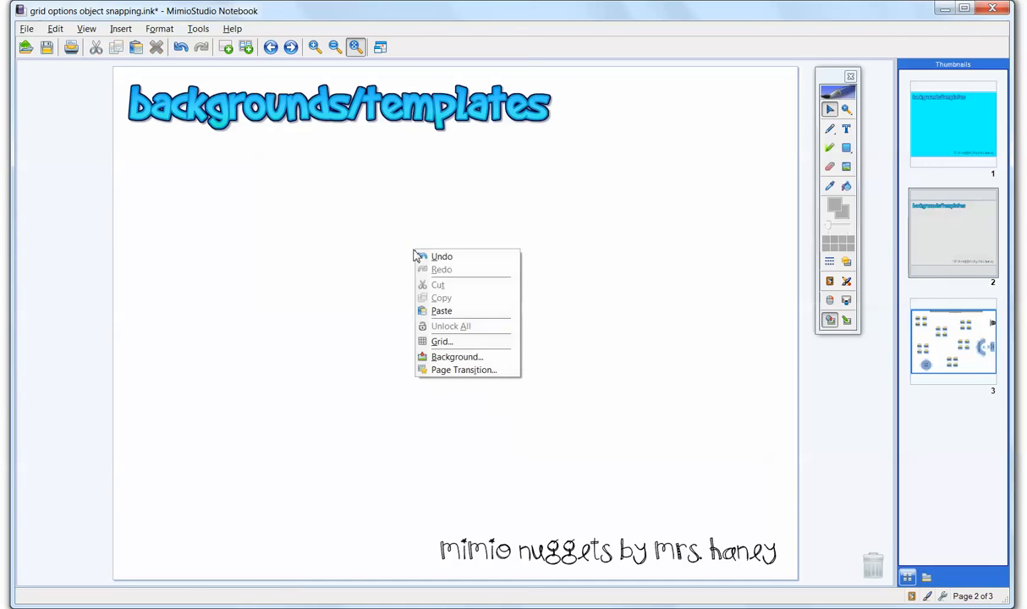
pyautogui.click(457, 358)
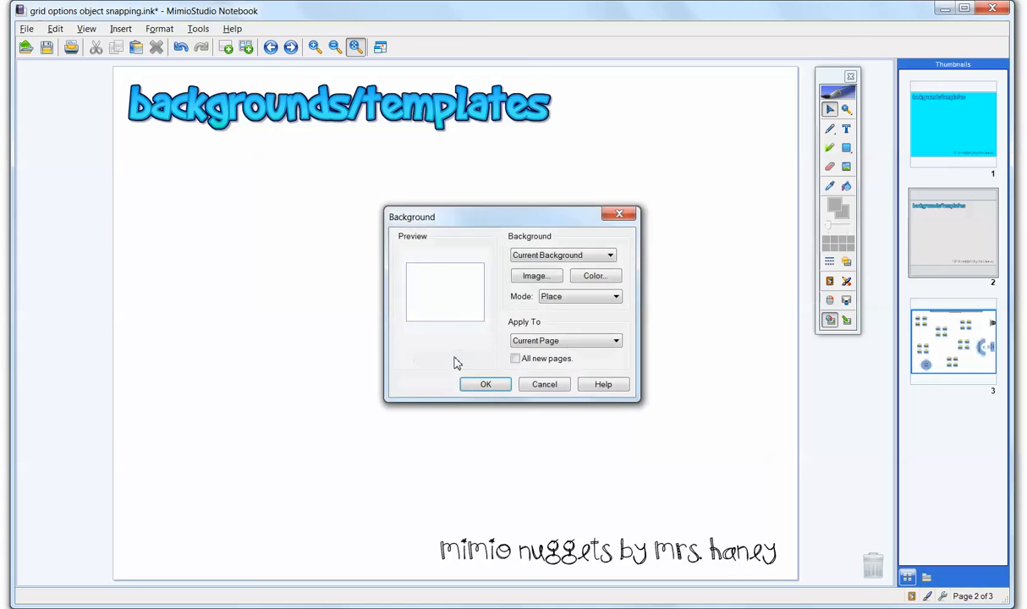
pyautogui.click(527, 274)
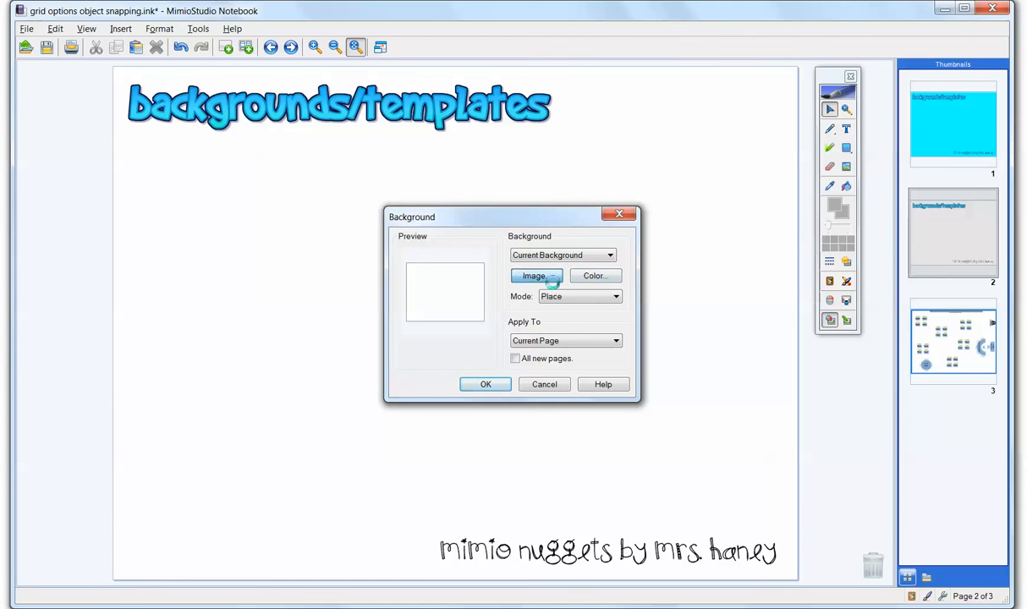
pyautogui.click(554, 373)
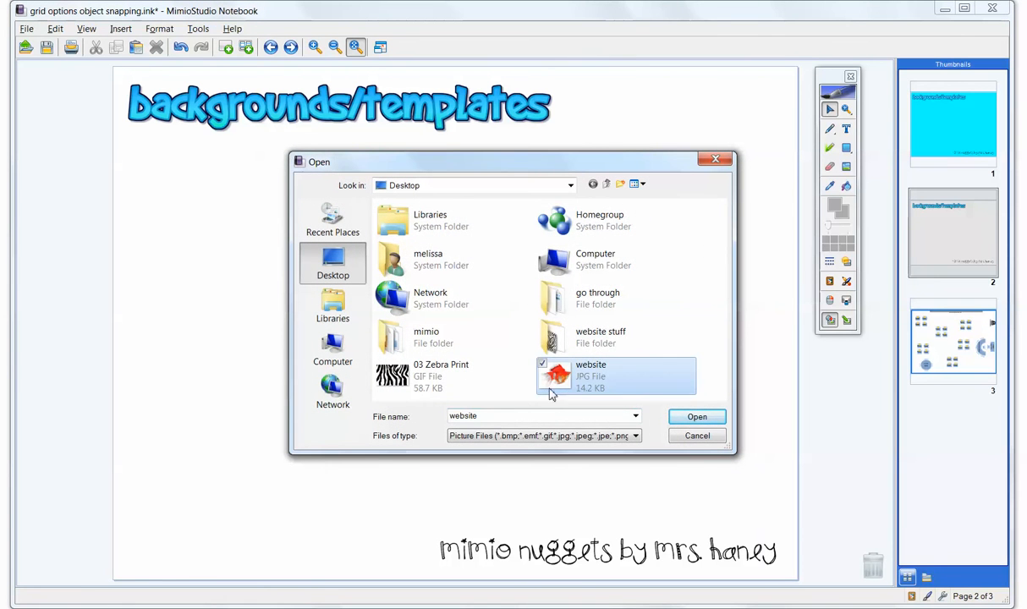
pyautogui.click(688, 415)
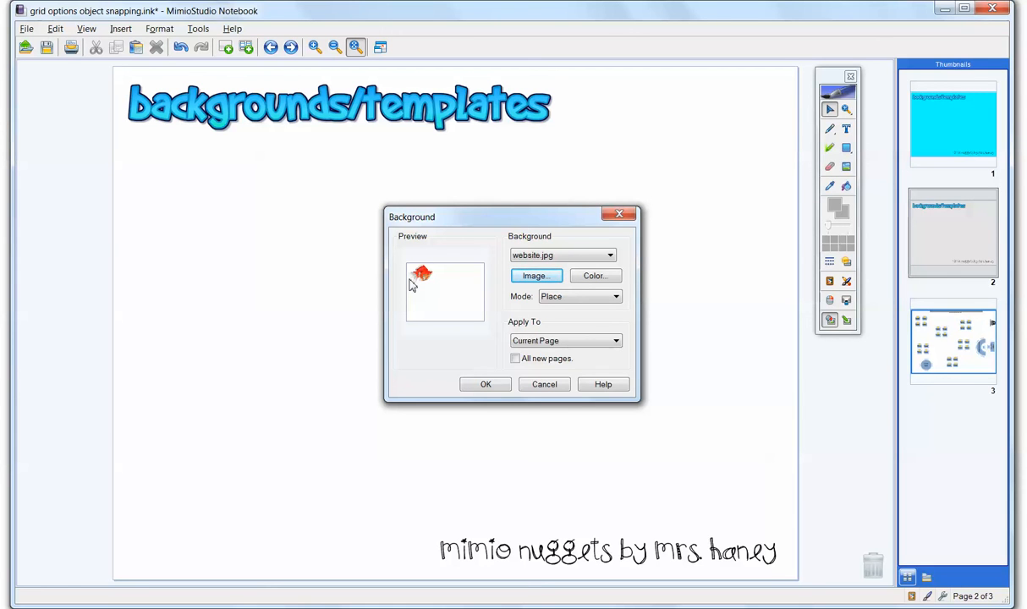
# Preview the goldfish background image in Stretch, Tile and Center modes
pyautogui.click(578, 297)
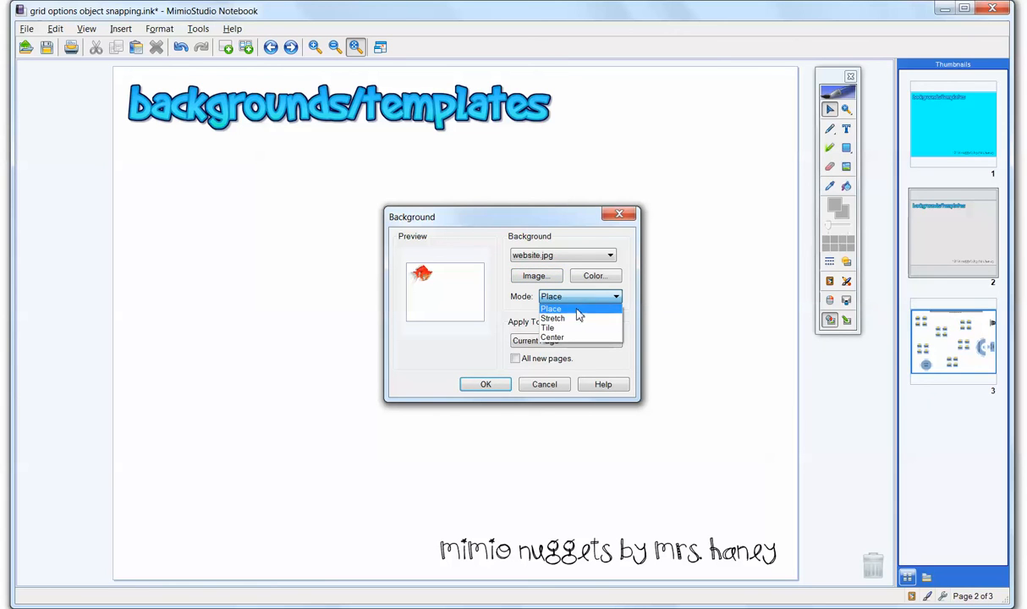
pyautogui.click(570, 319)
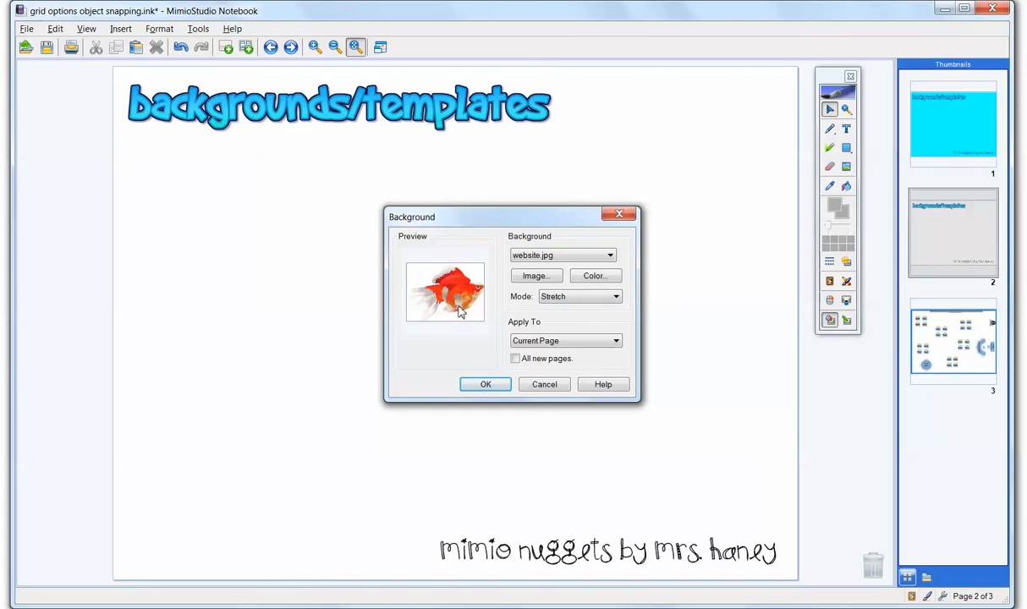
pyautogui.click(548, 297)
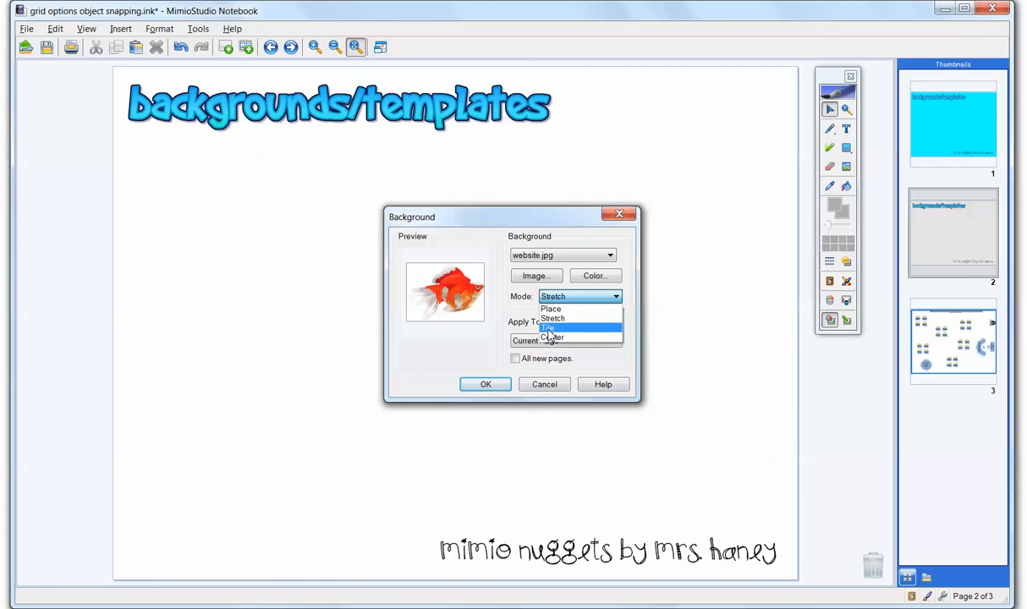
pyautogui.click(549, 327)
pyautogui.click(544, 298)
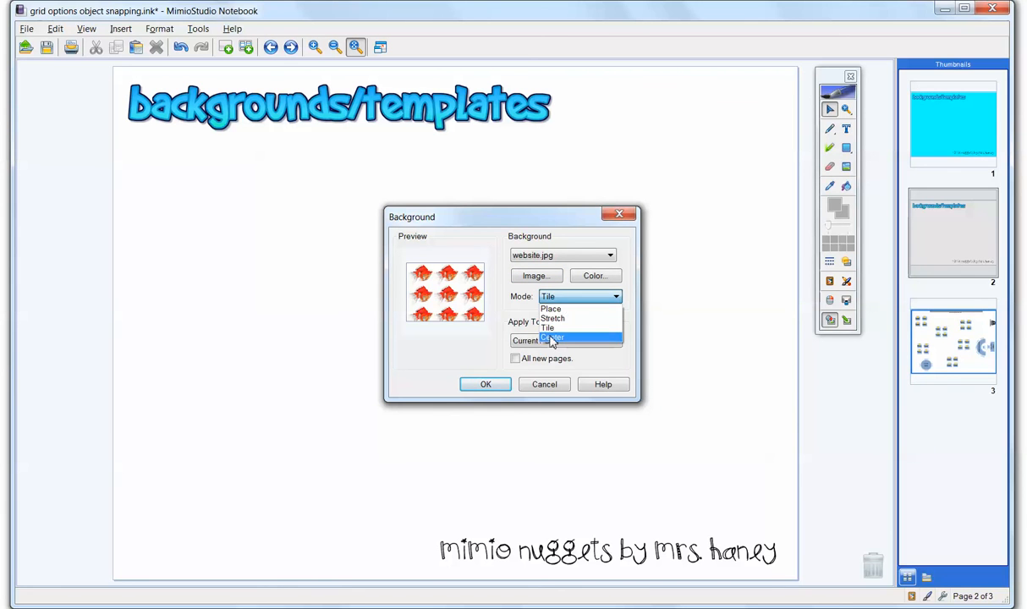
pyautogui.click(551, 337)
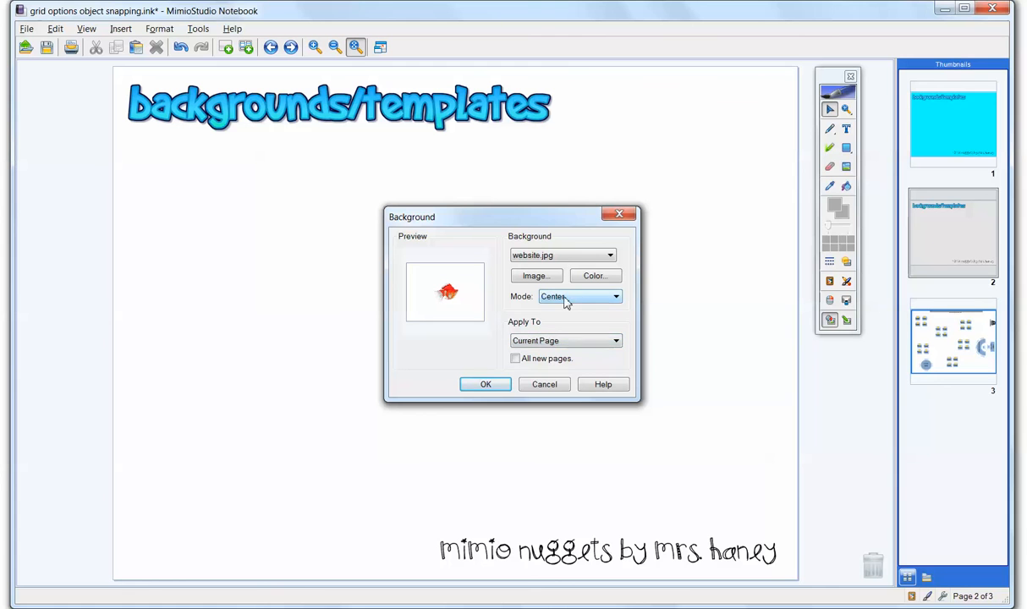
# Set the goldfish image's mode to Tile and apply it as the background of page 2
pyautogui.click(565, 301)
pyautogui.click(548, 327)
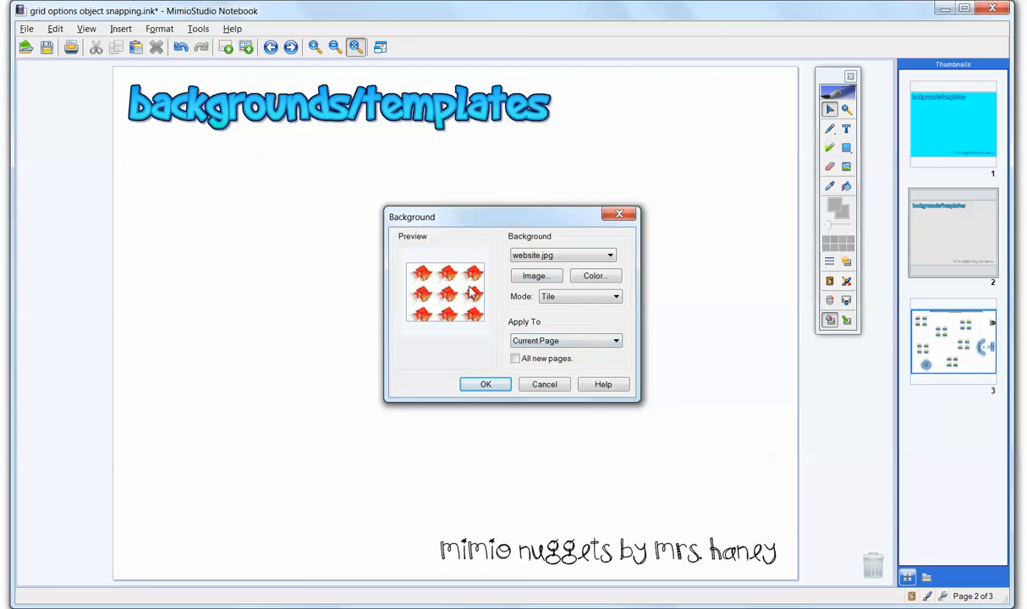
pyautogui.click(485, 385)
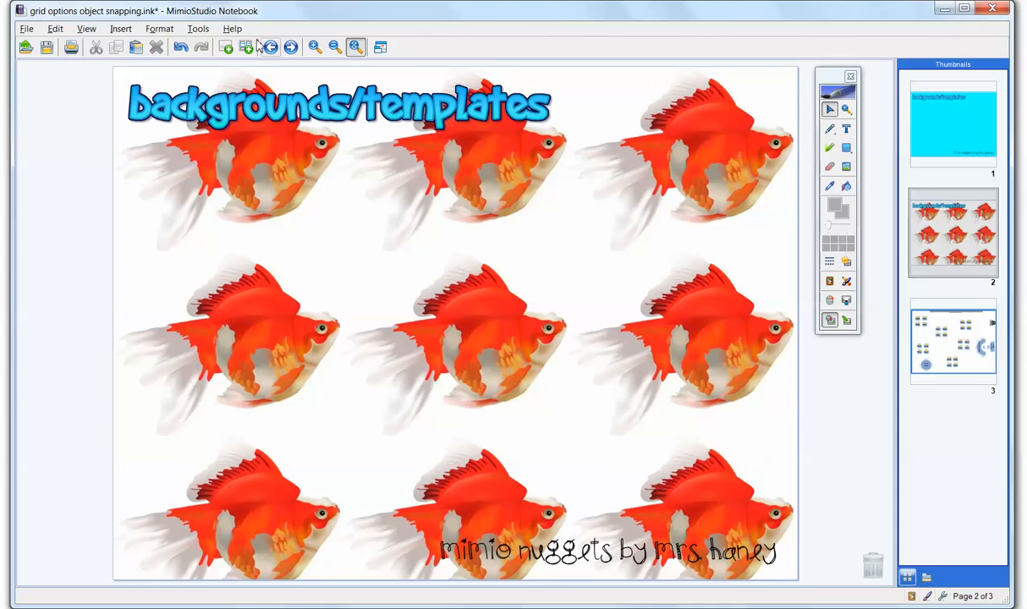
# Insert a new page after page 2 and apply 03 Zebra Print.gif from the Desktop as its background
pyautogui.click(225, 47)
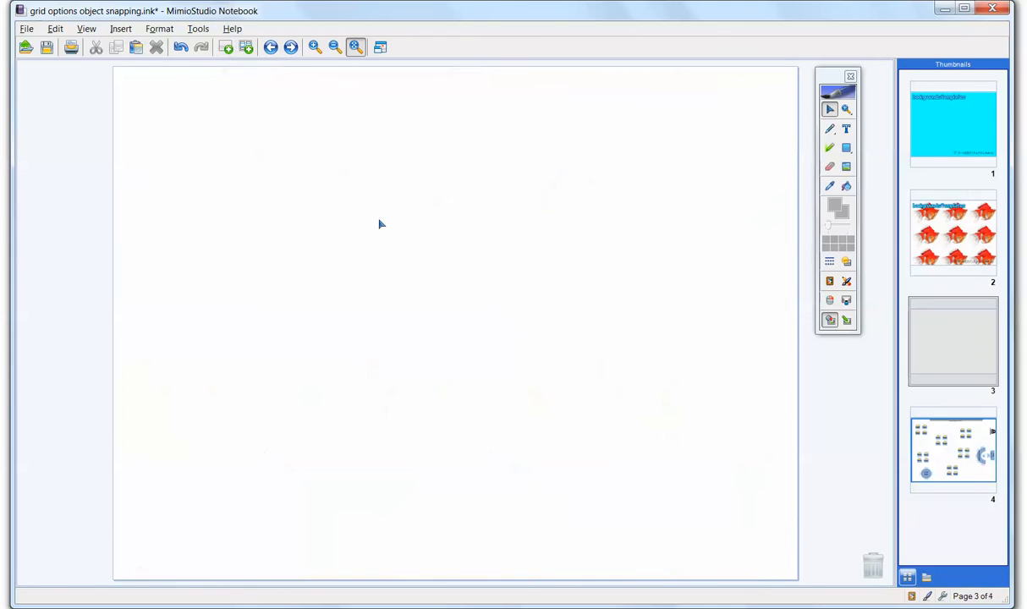
pyautogui.rightClick(617, 271)
pyautogui.click(643, 378)
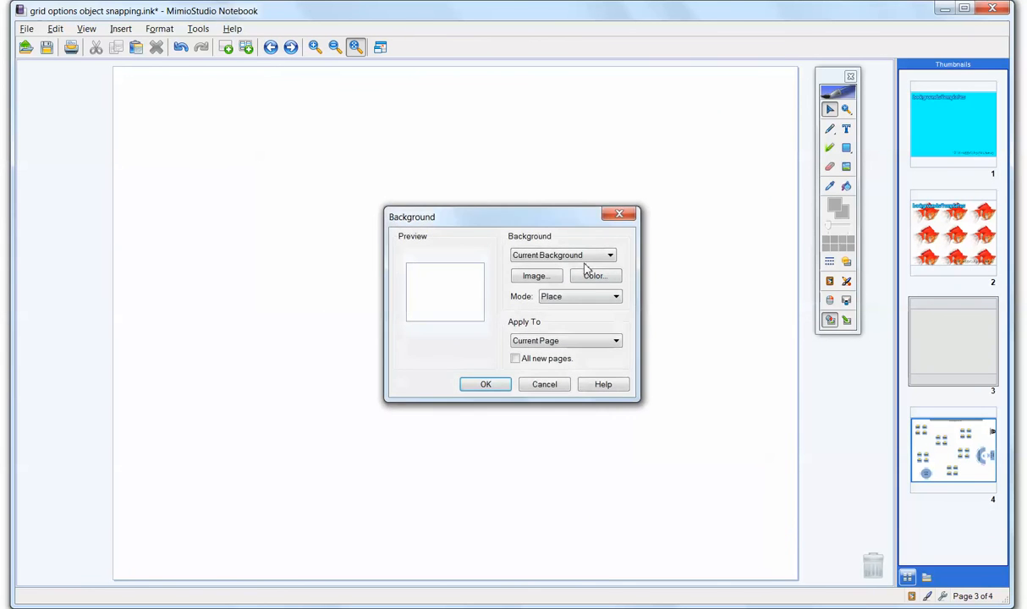
pyautogui.click(535, 274)
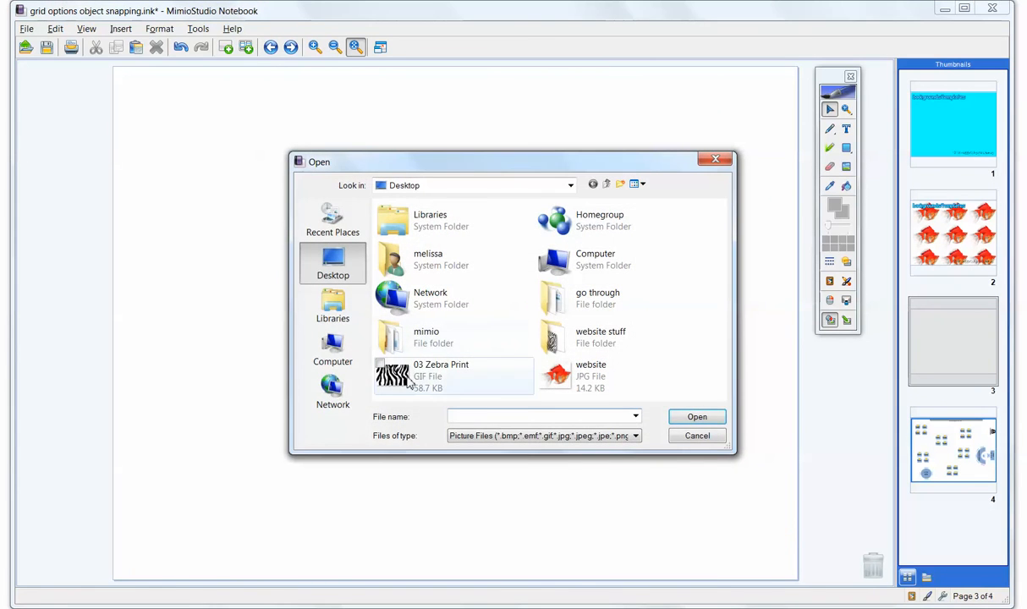
pyautogui.click(459, 374)
pyautogui.click(692, 417)
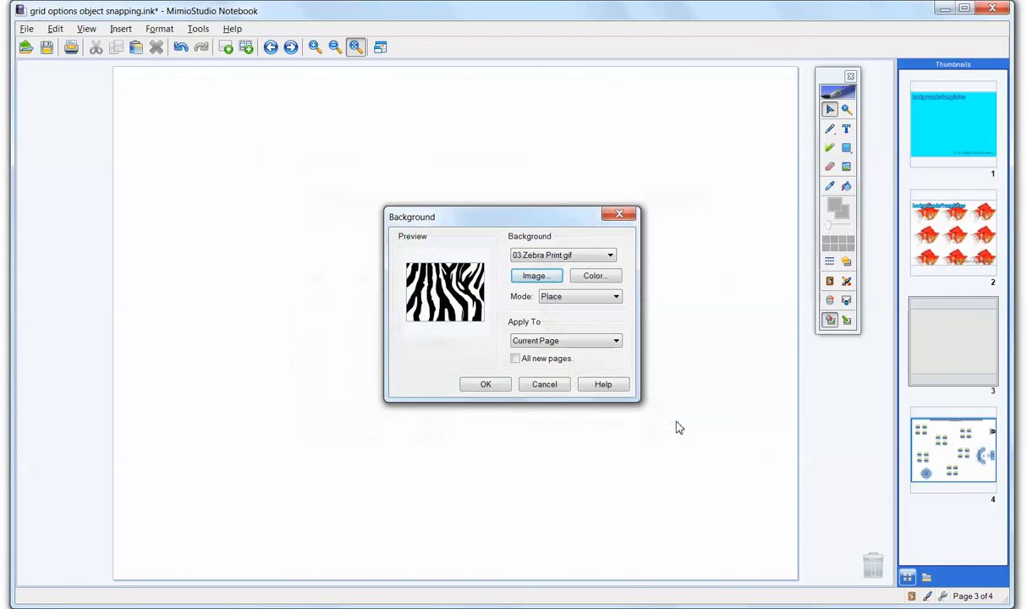
pyautogui.click(486, 383)
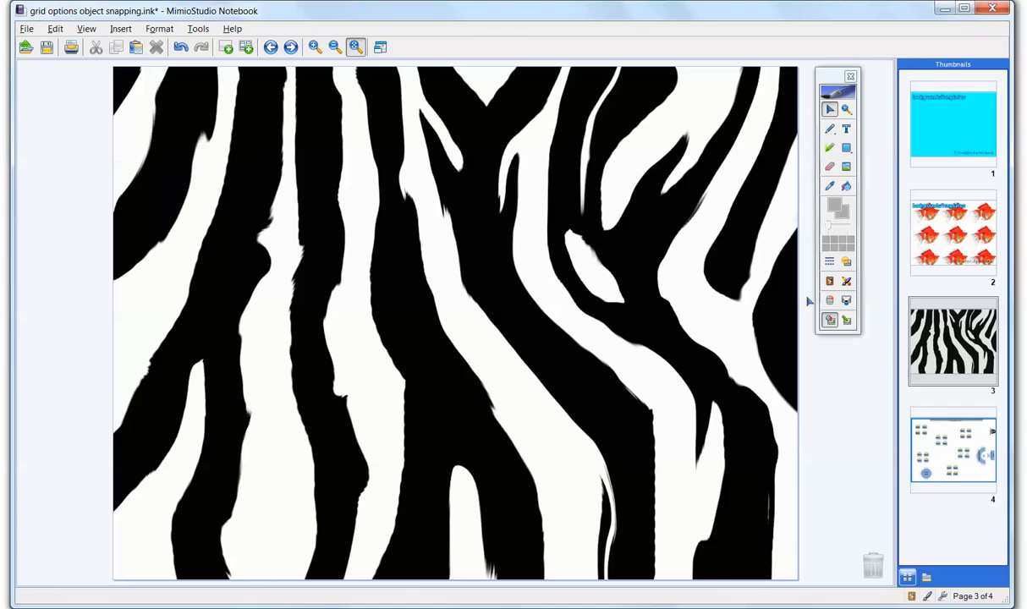
# Open the backgrounds folder in the MimioStudio Gallery and narrow the notebook window to leave a gap beside the Gallery
pyautogui.click(845, 300)
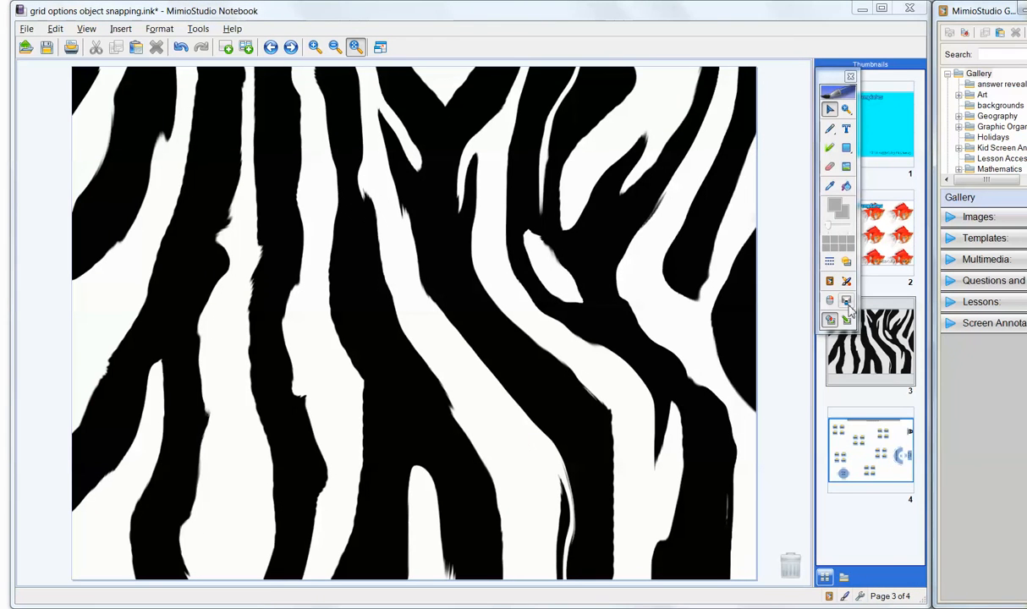
pyautogui.click(974, 109)
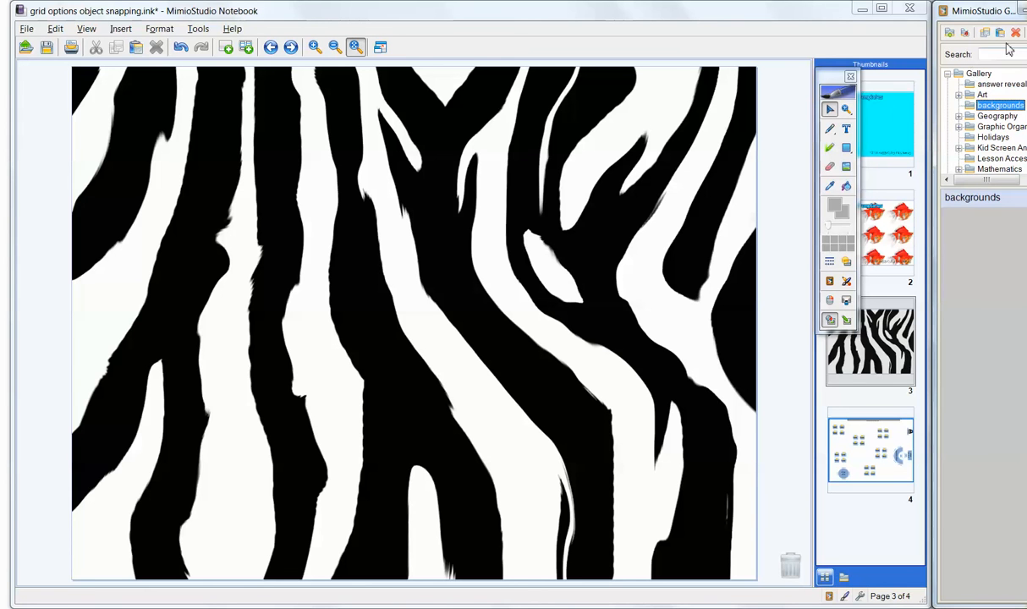
pyautogui.moveTo(931, 111); pyautogui.dragTo(872, 113)
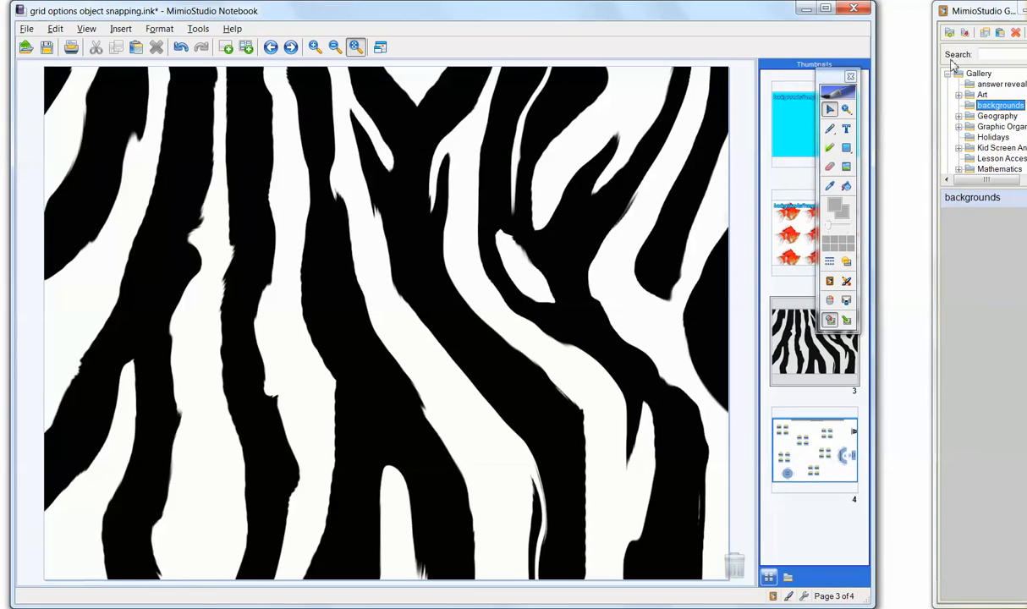
# Place the Gallery window beside the notebook and move the tools palette clear of the page thumbnails
pyautogui.moveTo(958, 20); pyautogui.dragTo(903, 22)
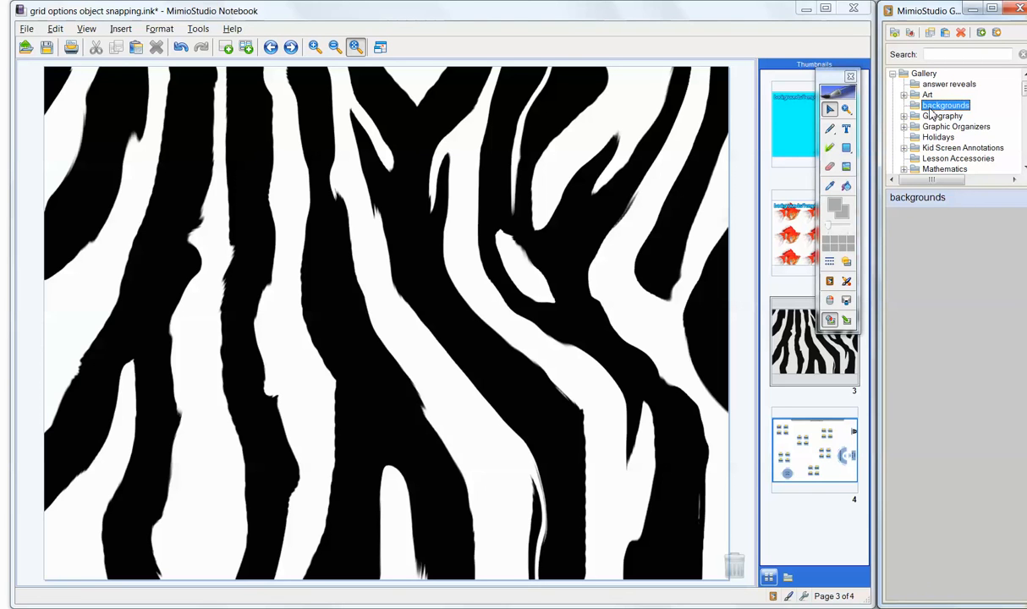
pyautogui.moveTo(833, 83); pyautogui.dragTo(723, 28)
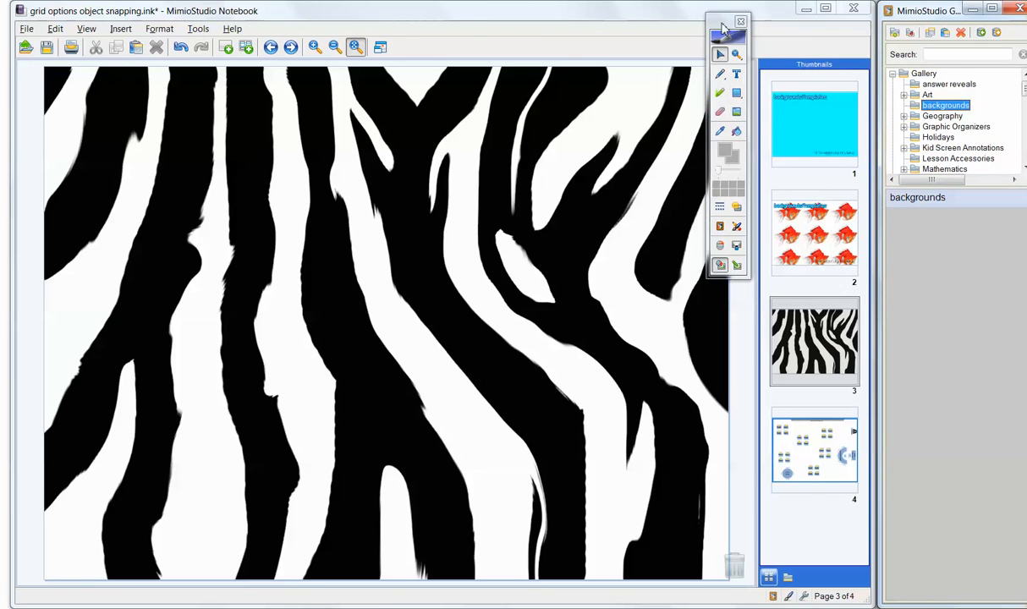
# Copy the zebra-striped page 3 and paste it into the Gallery's backgrounds folder
pyautogui.rightClick(807, 347)
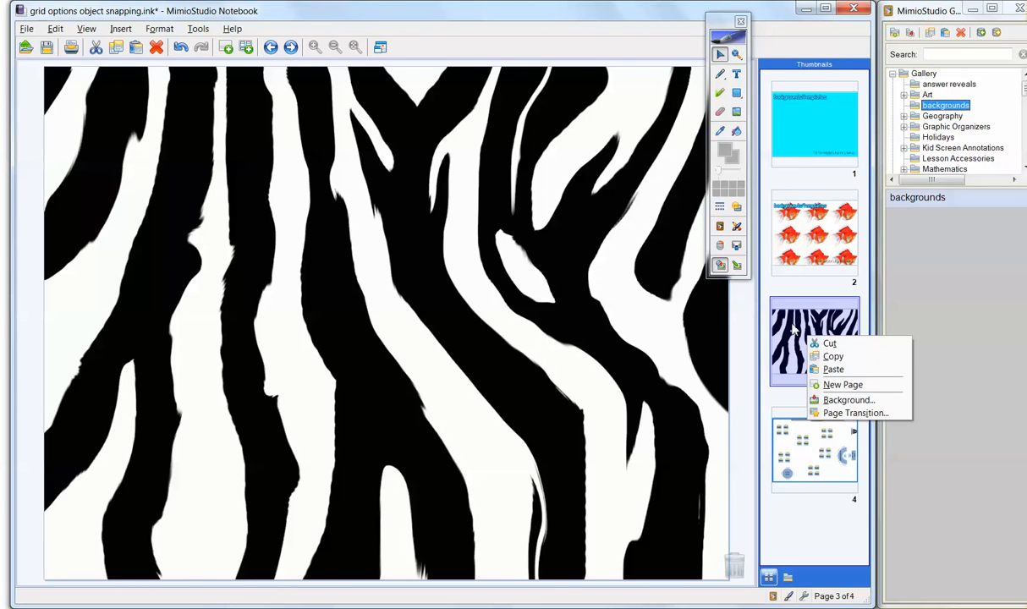
pyautogui.click(832, 359)
pyautogui.rightClick(918, 281)
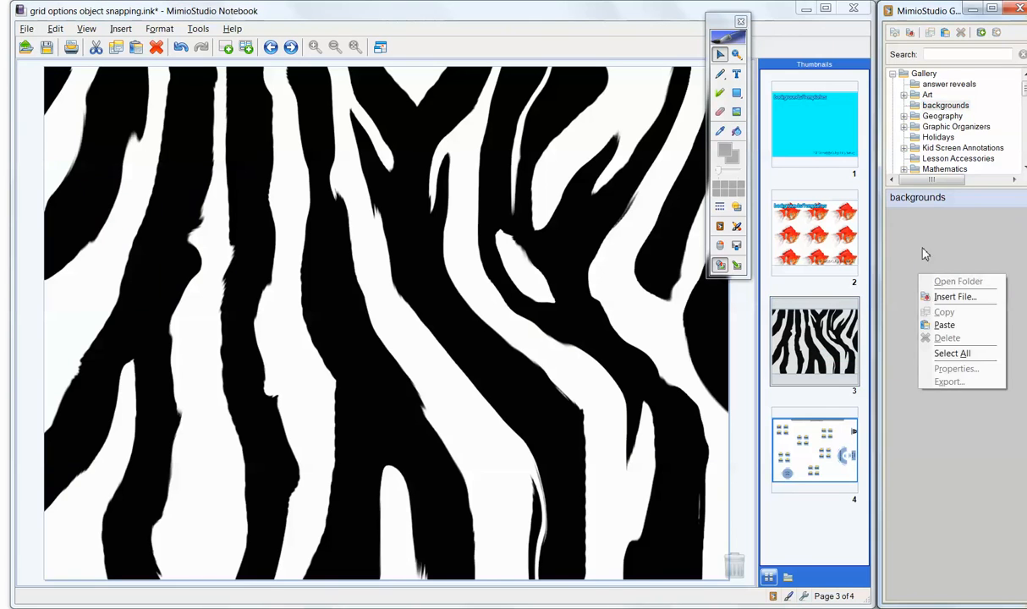
pyautogui.click(944, 325)
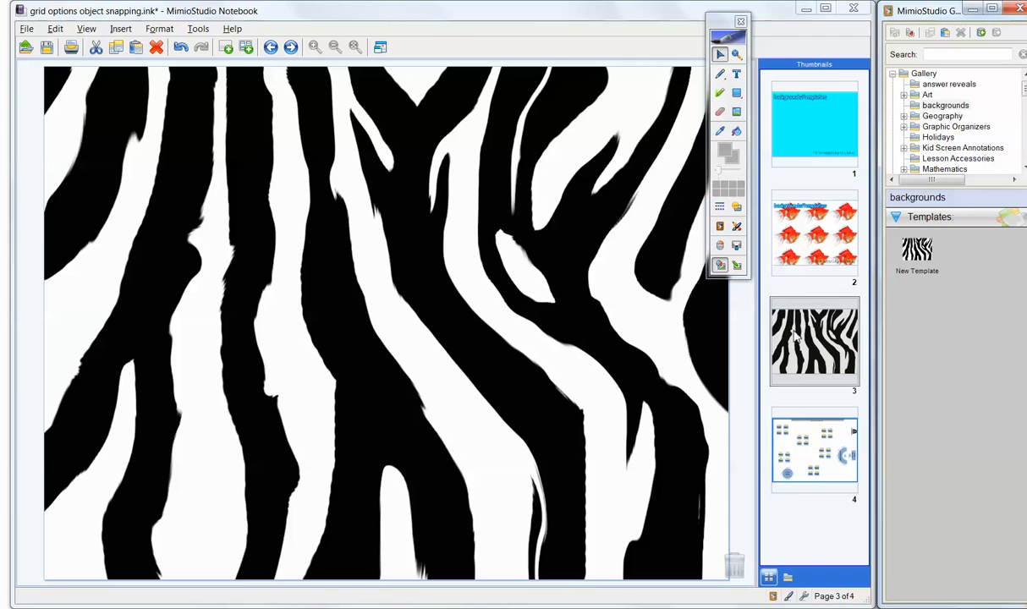
# Add page 3 from the thumbnails to the backgrounds folder as a template and name it zebra
pyautogui.moveTo(791, 330); pyautogui.dragTo(949, 378)
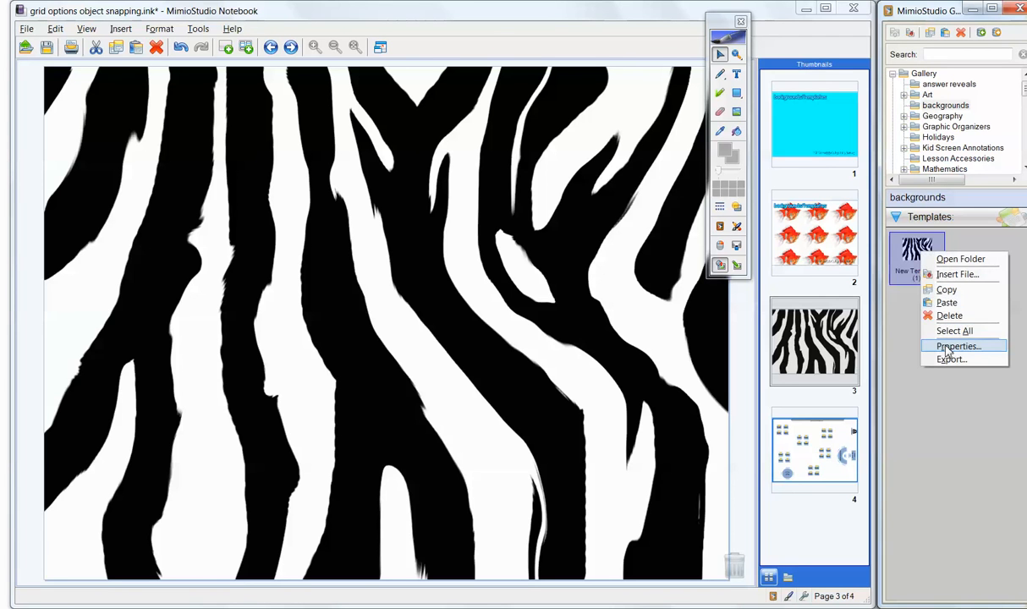
pyautogui.click(945, 348)
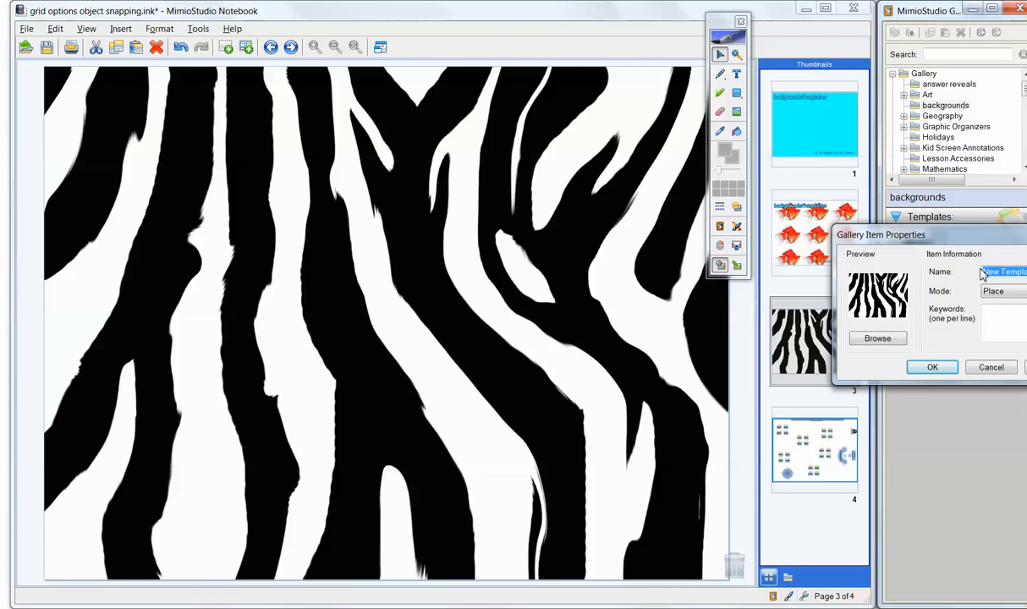
pyautogui.write('zebra')
pyautogui.press('Return')
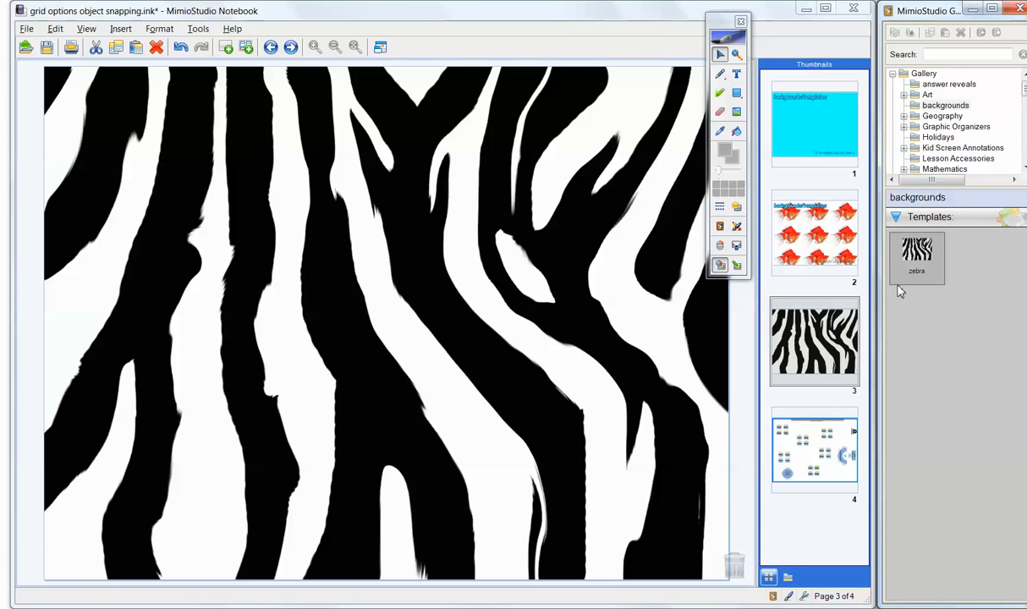
# Open the seating chart on page 4 and add that page to the backgrounds folder as a template
pyautogui.click(840, 449)
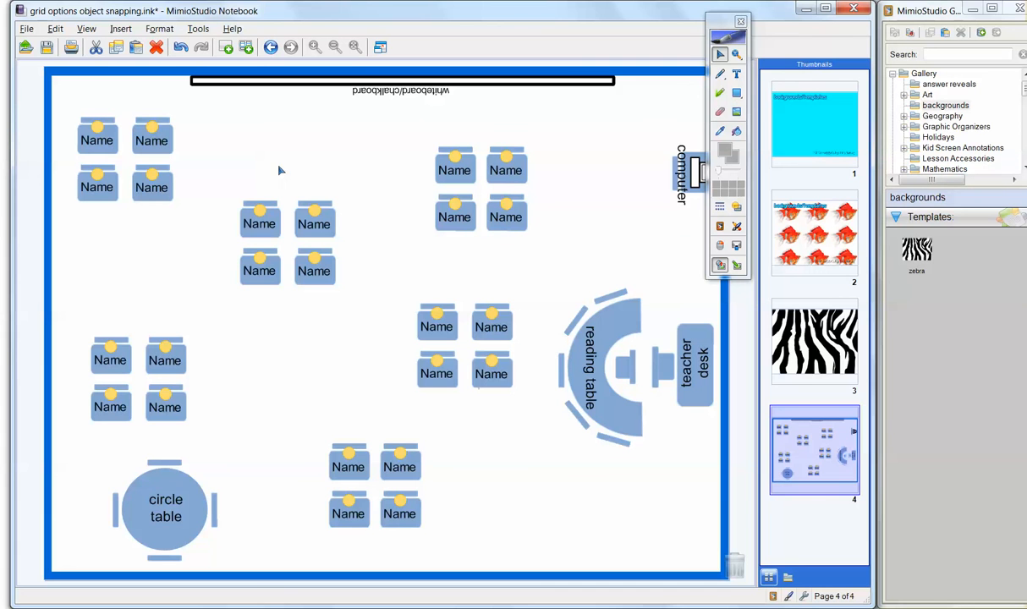
pyautogui.click(95, 135)
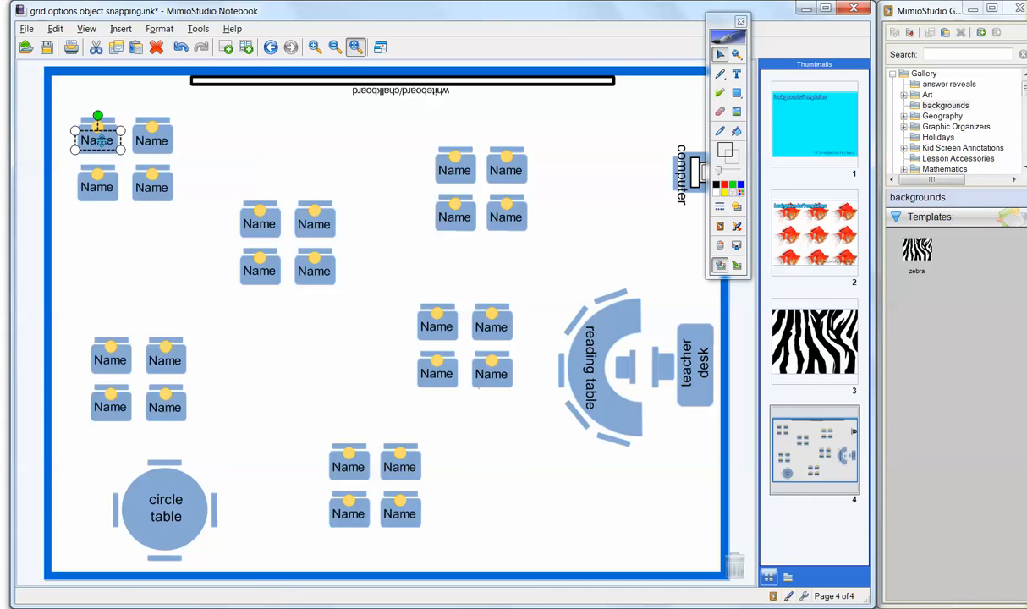
pyautogui.click(194, 142)
pyautogui.moveTo(814, 457); pyautogui.dragTo(968, 357)
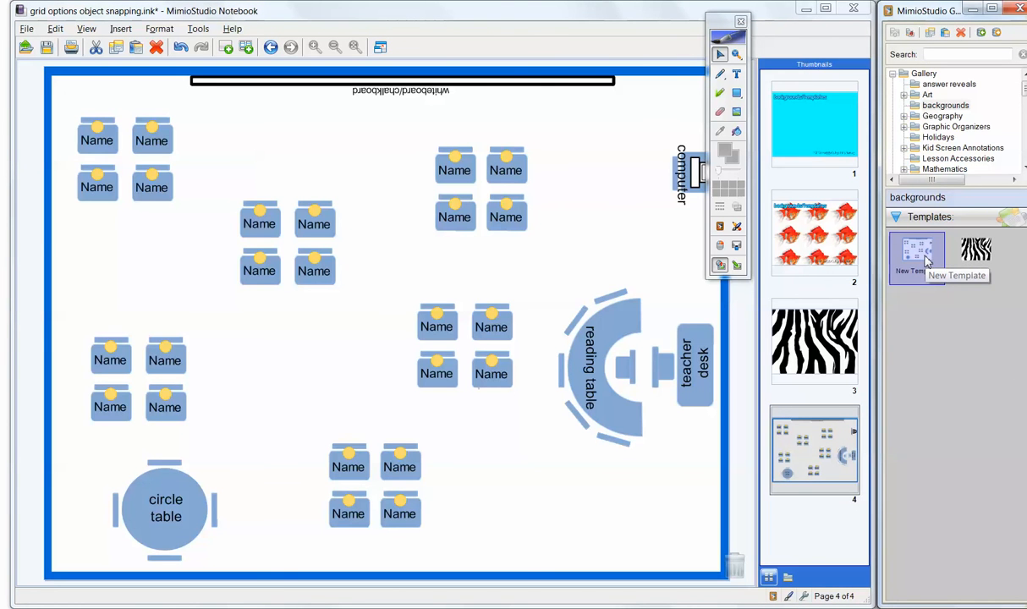
# Insert a new page after page 4 and place the seating chart template from the Gallery on it
pyautogui.click(227, 49)
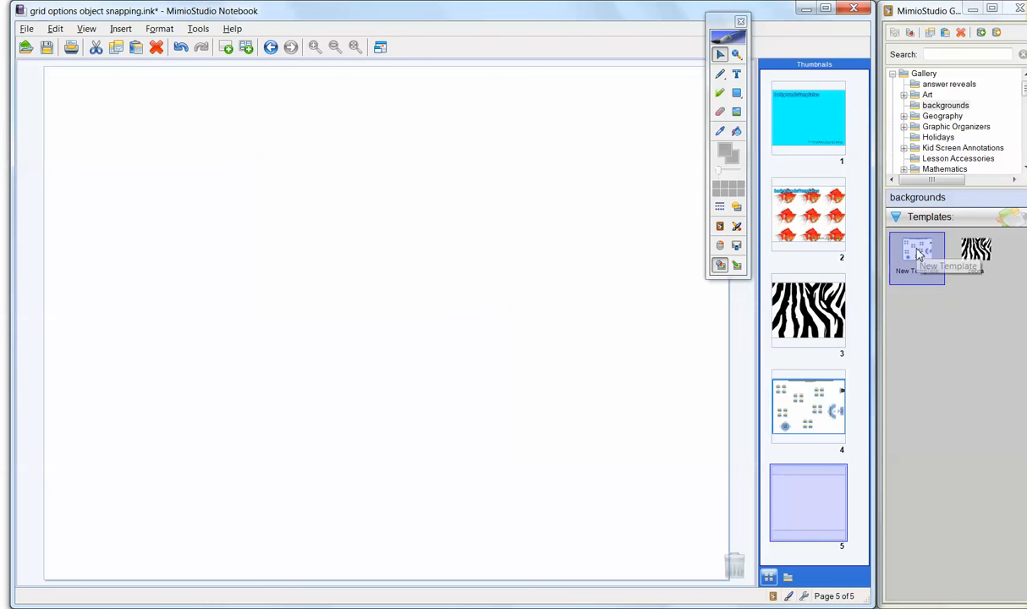
pyautogui.moveTo(918, 256); pyautogui.dragTo(355, 315)
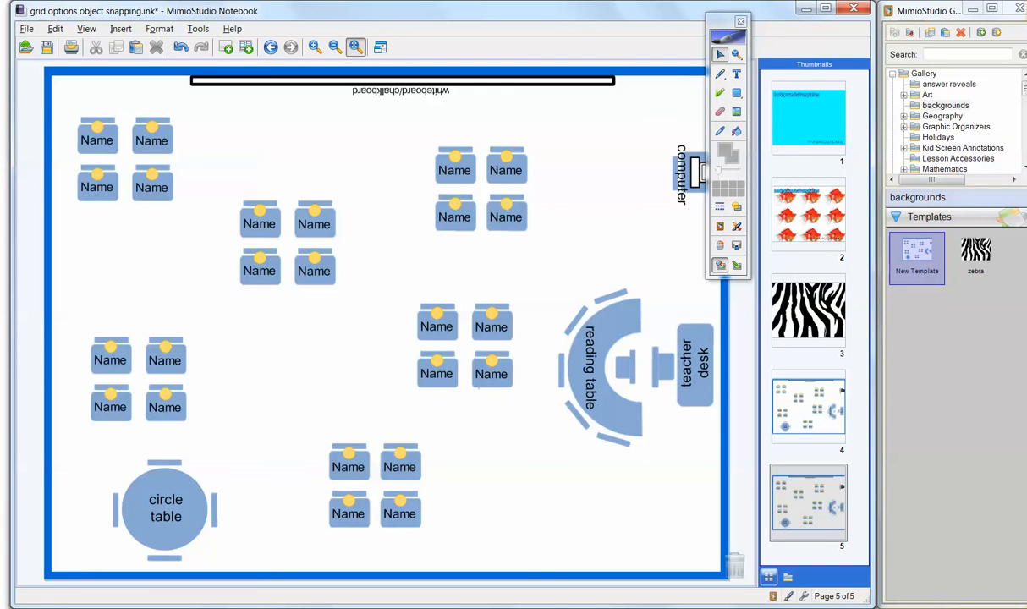